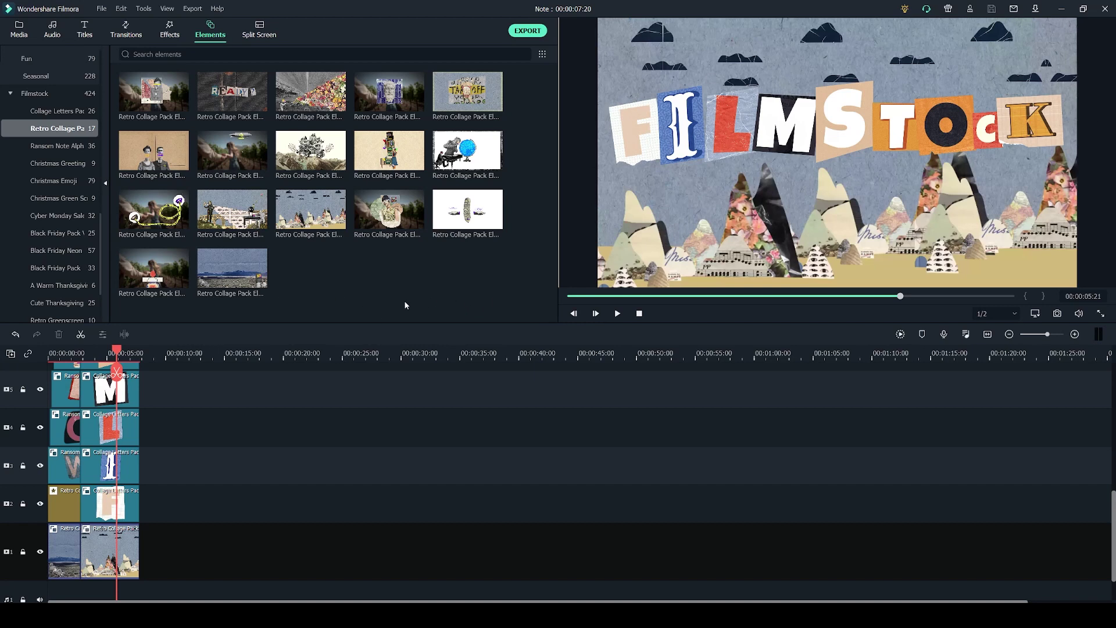
# Step: Preview Retro Collage Pack elements, including the knight scene, then deselect to show the timeline frame
pyautogui.doubleClick(232, 268)
pyautogui.doubleClick(218, 205)
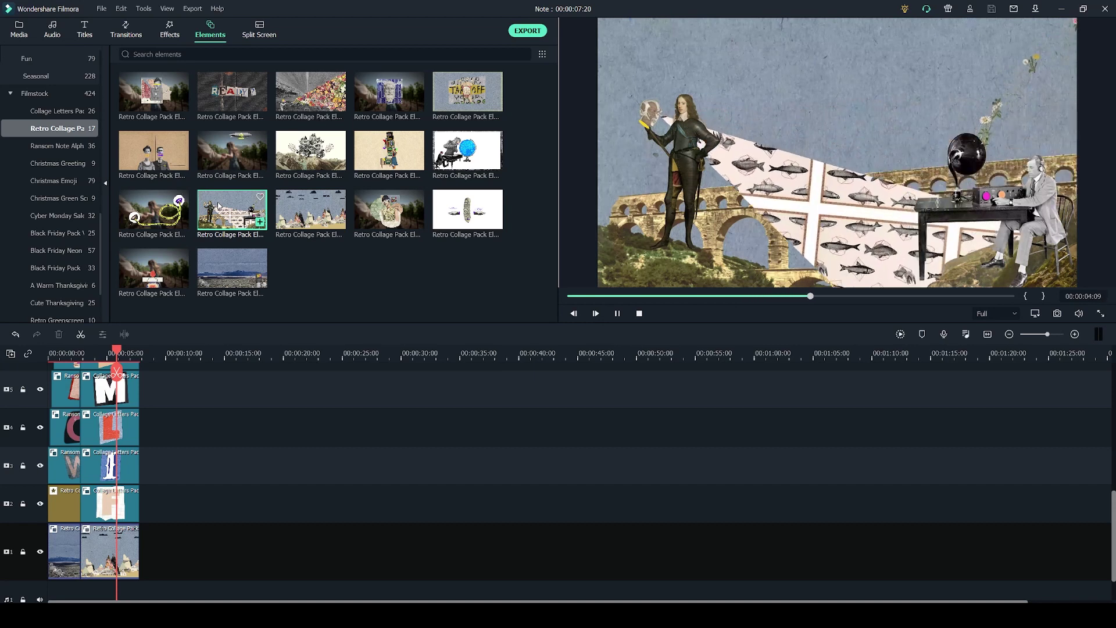
pyautogui.click(312, 303)
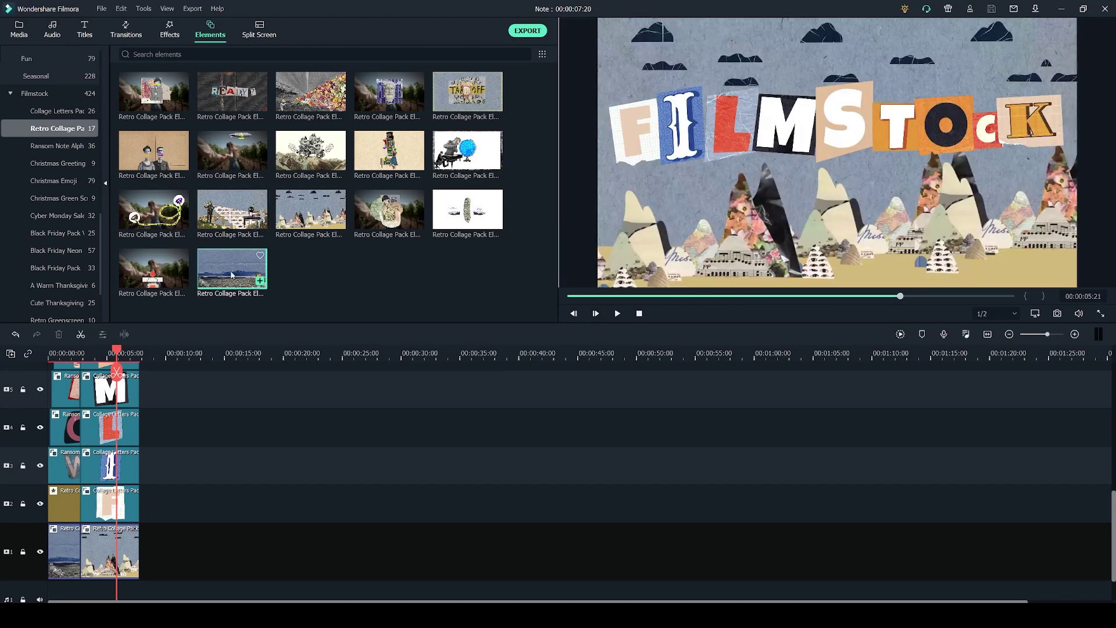
# Step: Place the desert landscape element on track 1 near 00:00:22, shortened to end at 00:00:26:24
pyautogui.moveTo(260, 280); pyautogui.dragTo(310, 548)
pyautogui.click(332, 350)
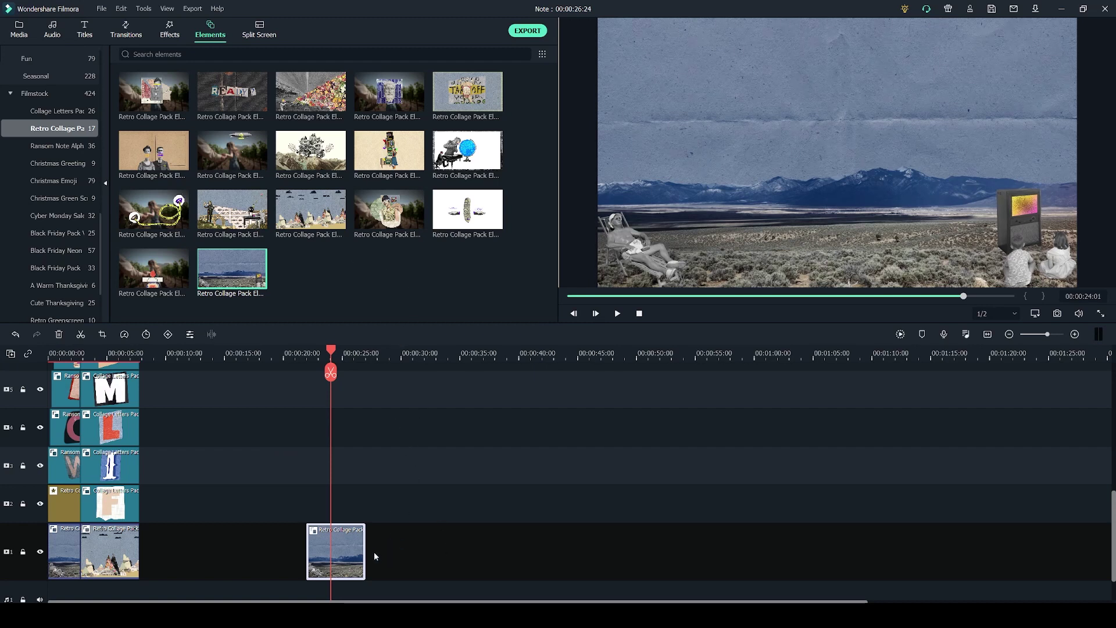
pyautogui.moveTo(365, 550)
pyautogui.mouseDown()
pyautogui.moveTo(326, 562)
pyautogui.moveTo(365, 559)
pyautogui.mouseUp()
pyautogui.click(416, 460)
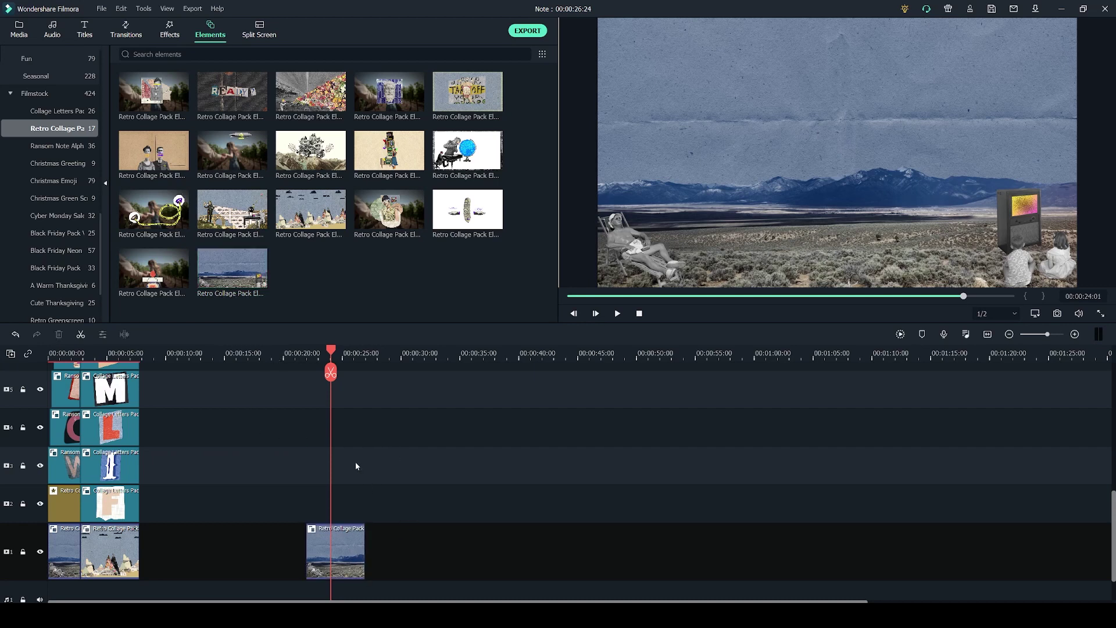
# Step: Add the Retro Collage Pack ticket overlay from Effects to track 2 above the landscape, then stretch it longer
pyautogui.click(166, 35)
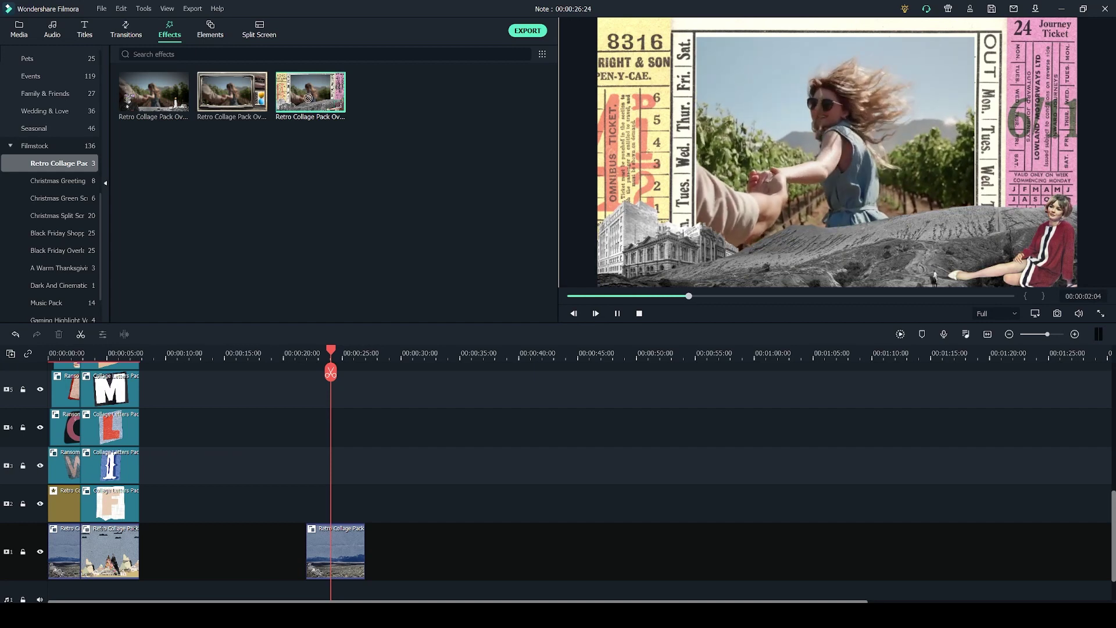
pyautogui.moveTo(315, 106); pyautogui.dragTo(338, 519)
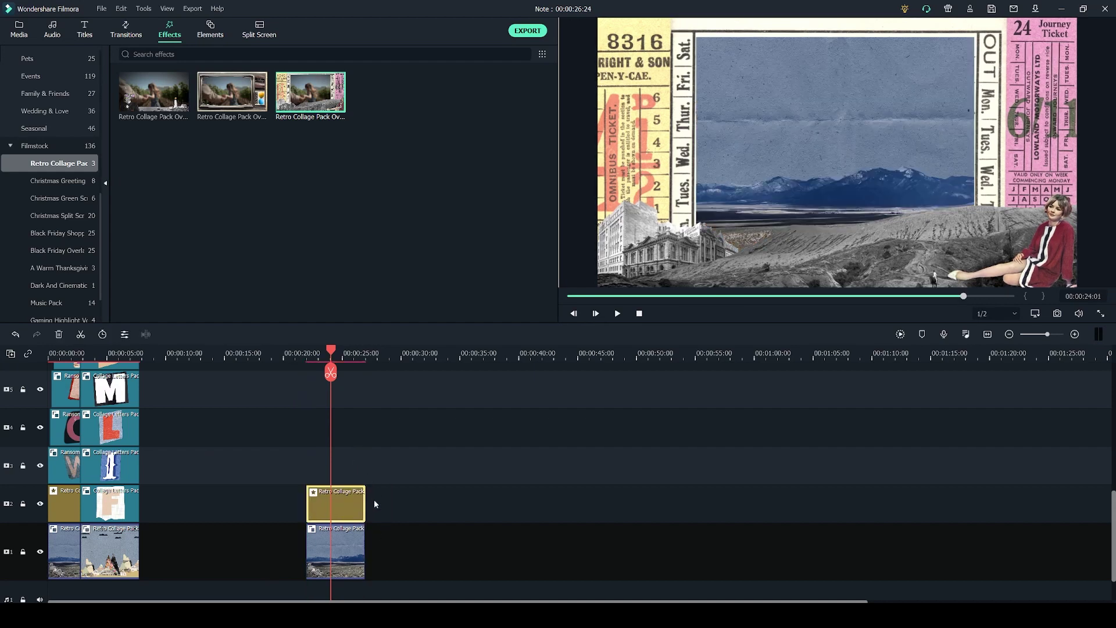
pyautogui.moveTo(365, 503); pyautogui.dragTo(439, 404)
# Step: Match the overlay to the landscape clip's length, then compare Collage Letters Pack and Ransom Note Alphabet letters
pyautogui.click(438, 404)
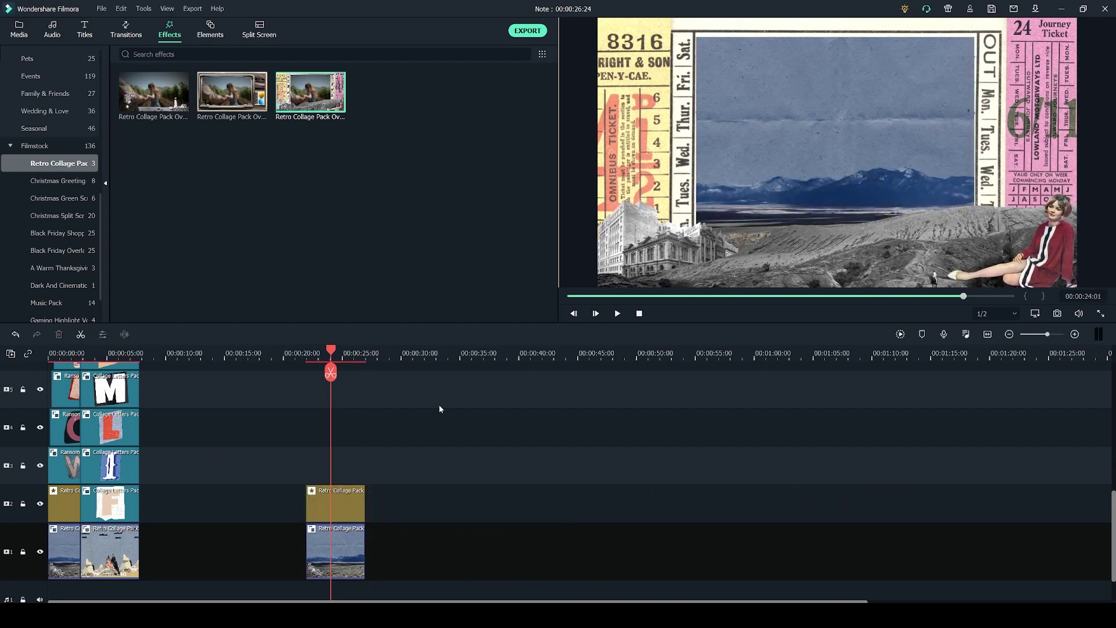
pyautogui.click(210, 30)
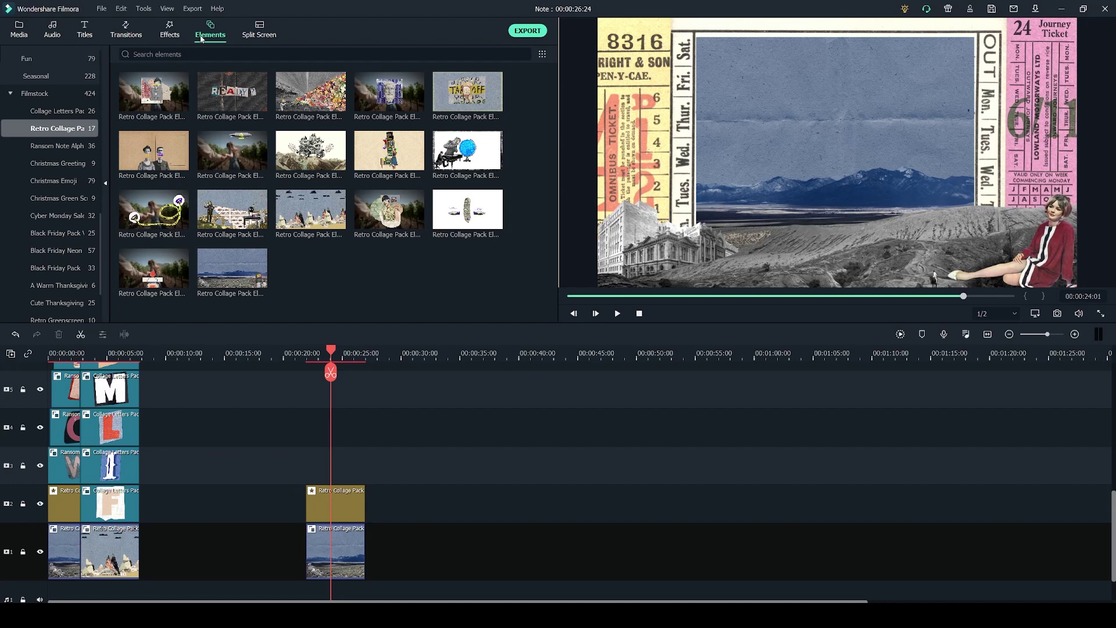
pyautogui.click(80, 113)
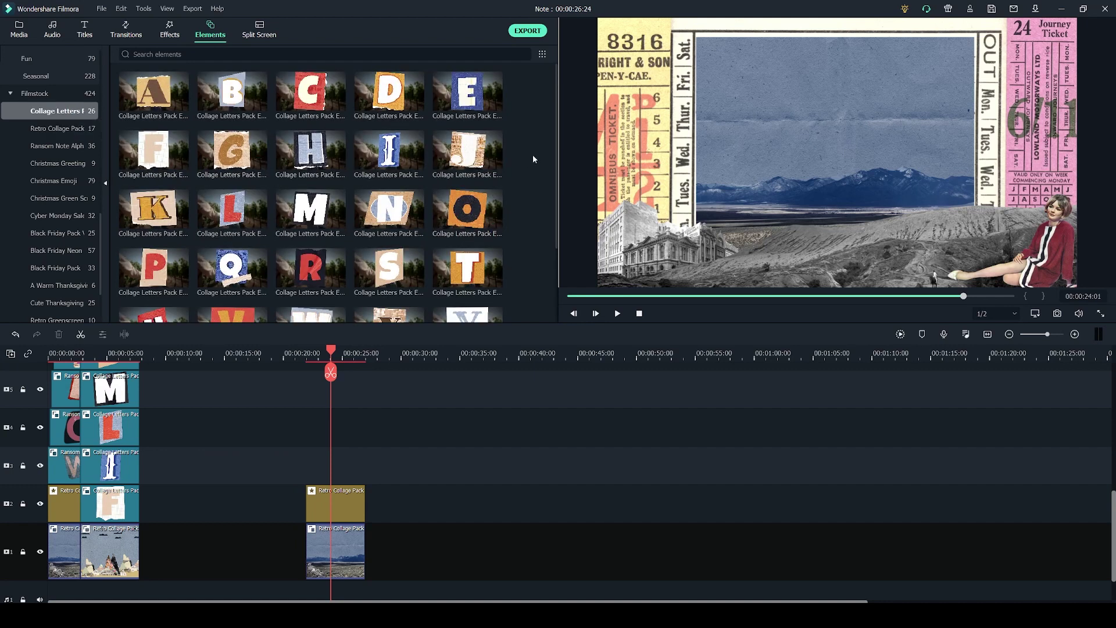
pyautogui.click(75, 146)
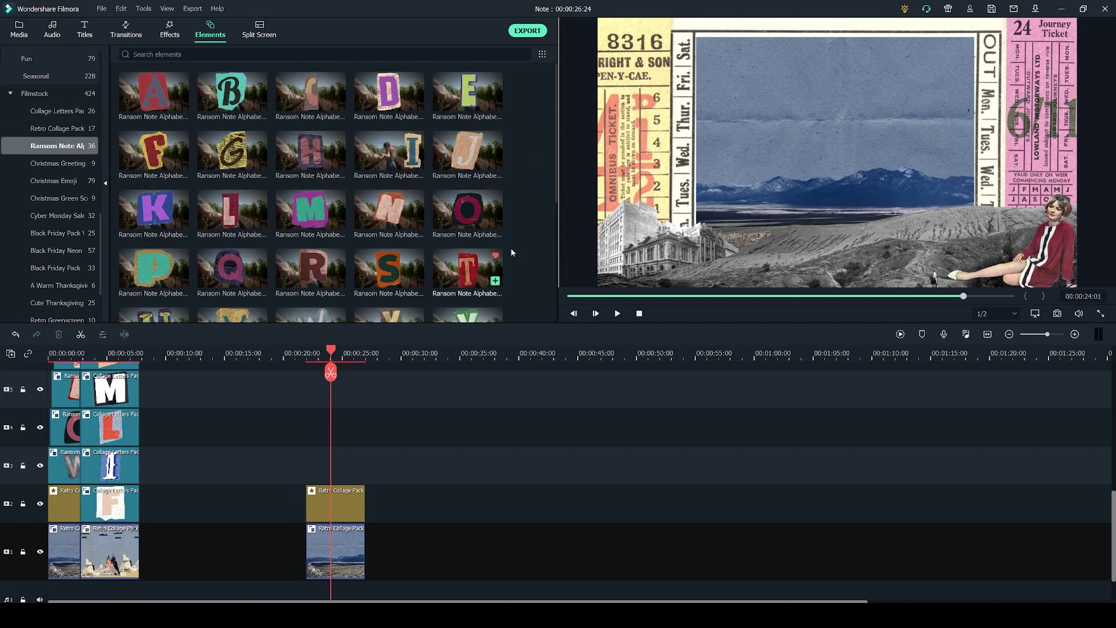
pyautogui.scroll(-5, 281, 251)
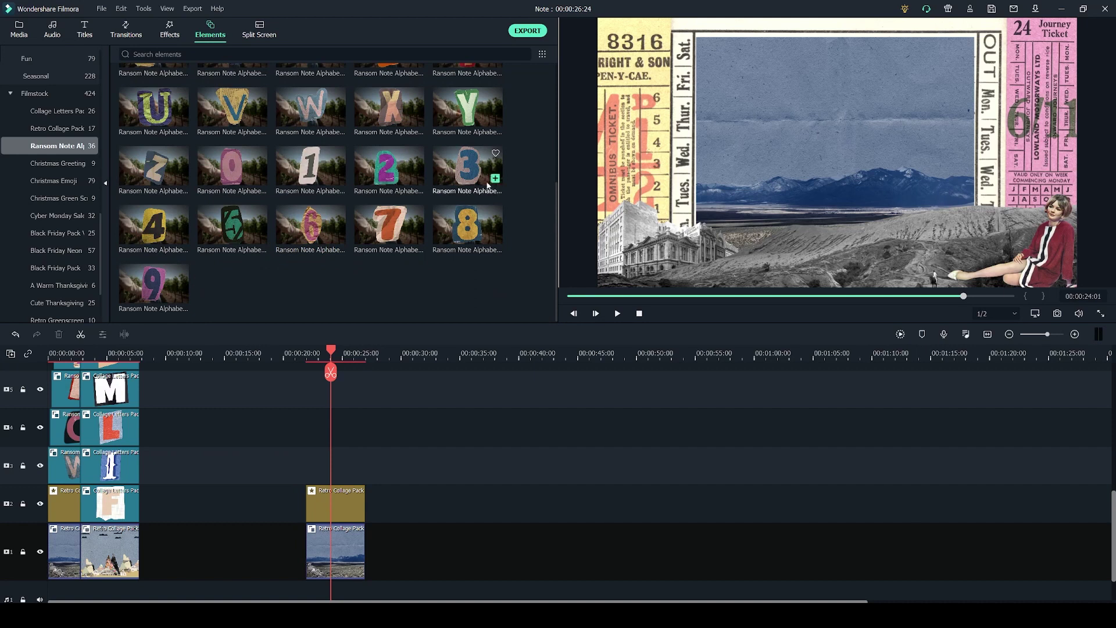
pyautogui.click(53, 112)
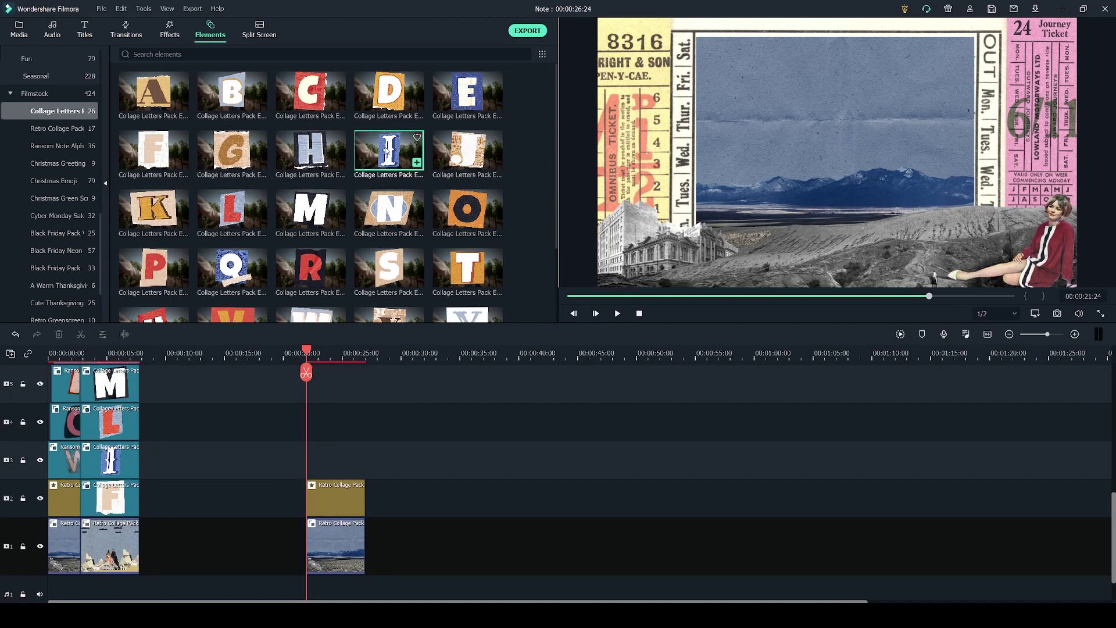
# Step: Add collage letter I to track 3, shrink it to about a third and place it upper left
pyautogui.moveTo(409, 224); pyautogui.dragTo(342, 471)
pyautogui.doubleClick(342, 469)
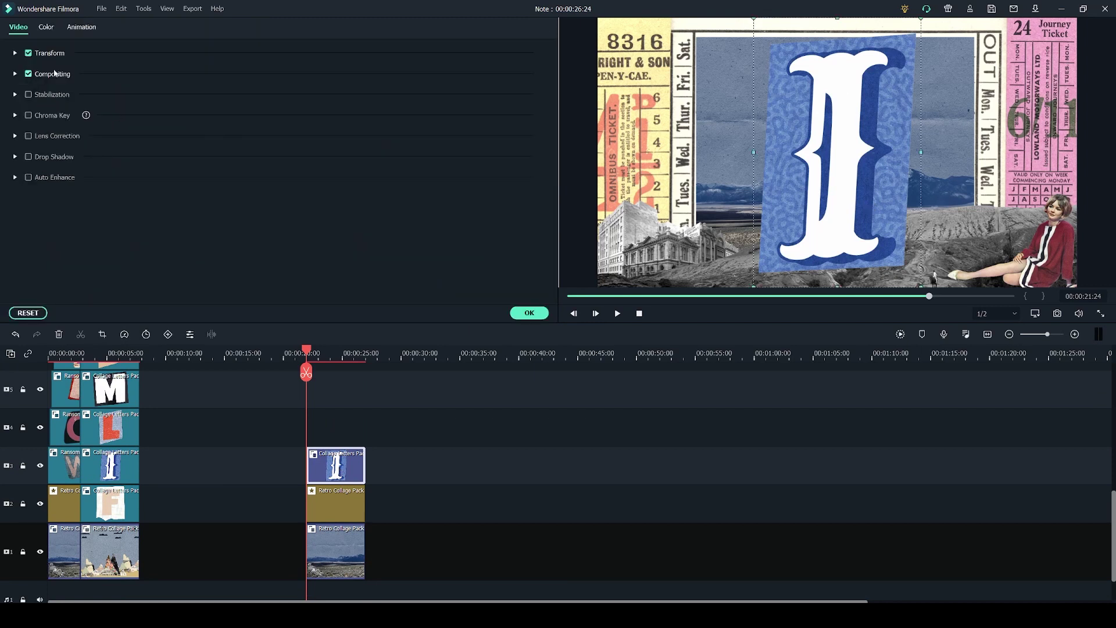
pyautogui.click(15, 53)
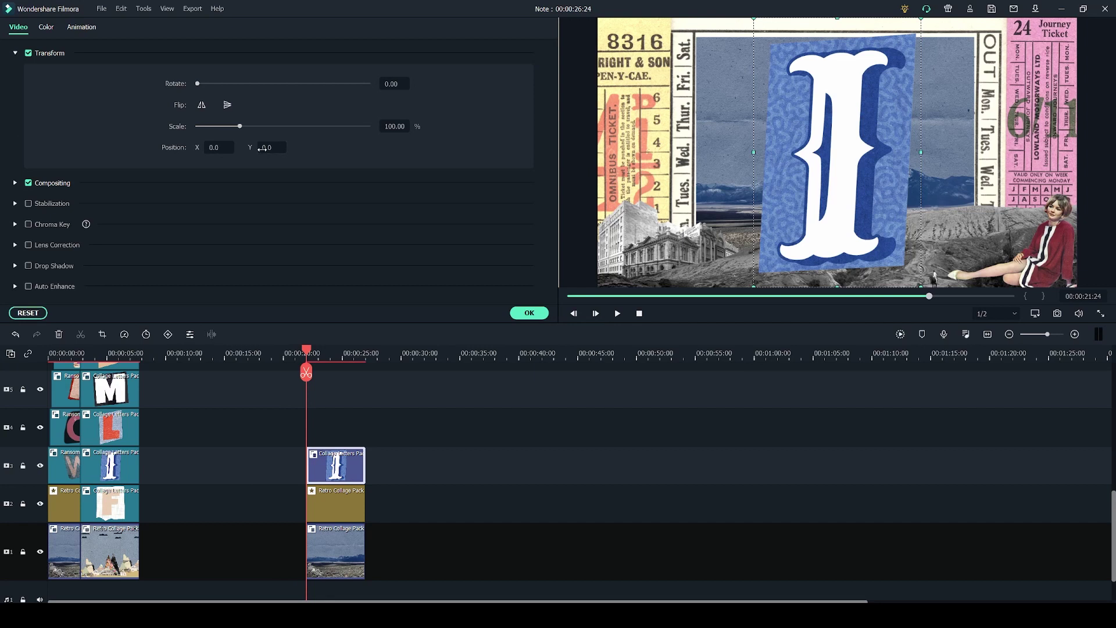
pyautogui.moveTo(866, 226); pyautogui.dragTo(930, 279)
pyautogui.moveTo(900, 20); pyautogui.dragTo(792, 198)
pyautogui.moveTo(768, 267); pyautogui.dragTo(755, 74)
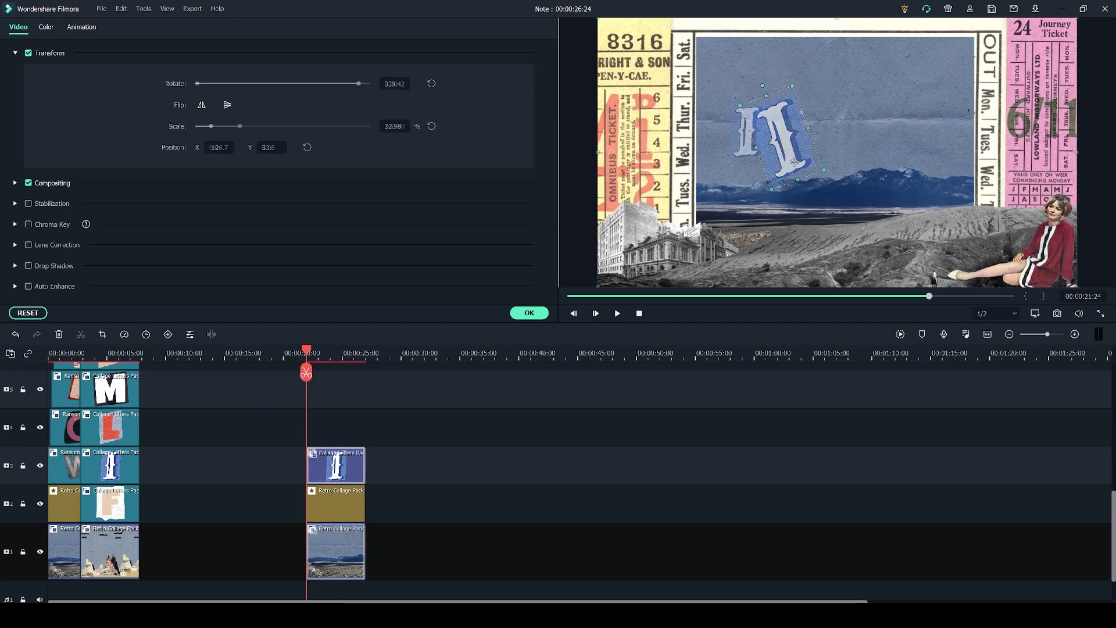
pyautogui.hotkey('ctrl', 'z')
pyautogui.click(530, 313)
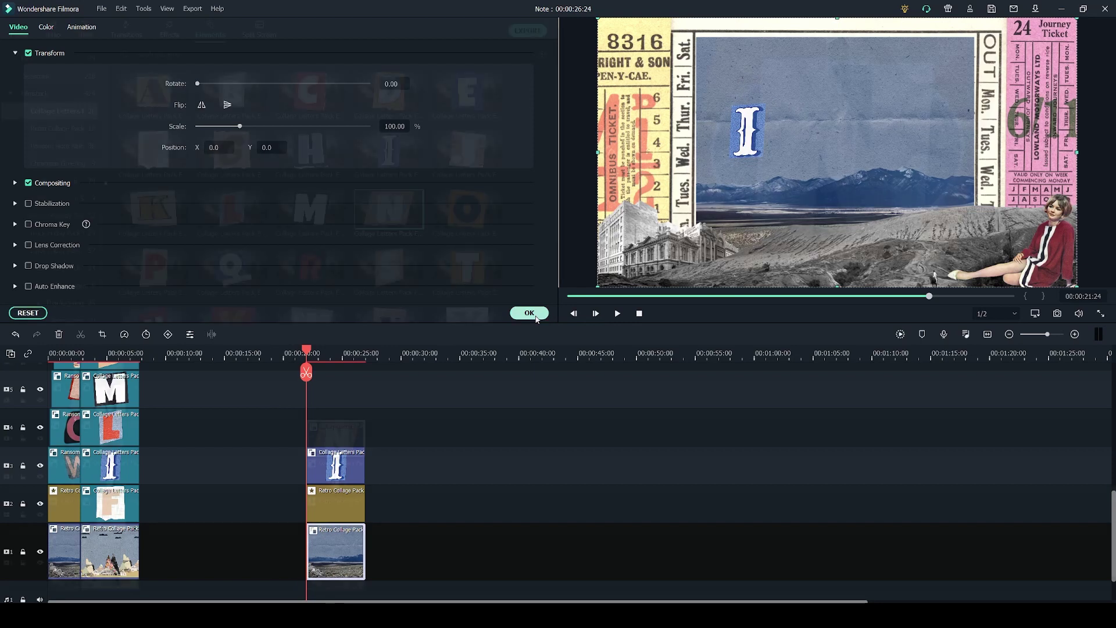
# Step: Resize the R, T and N letters in the preview, placing T beside R
pyautogui.click(353, 442)
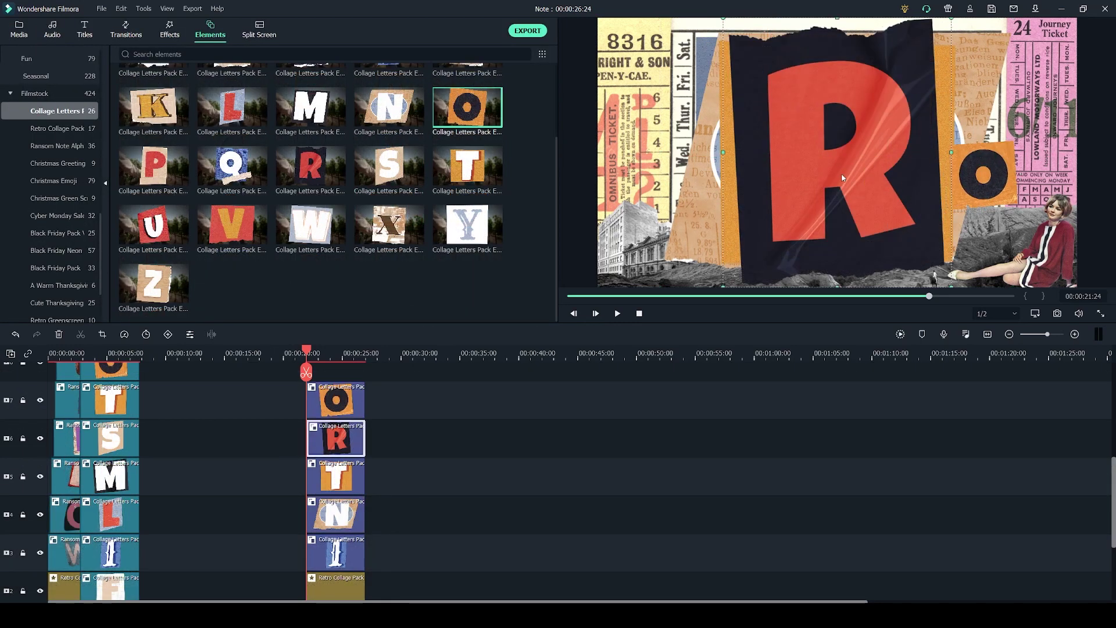
pyautogui.doubleClick(844, 168)
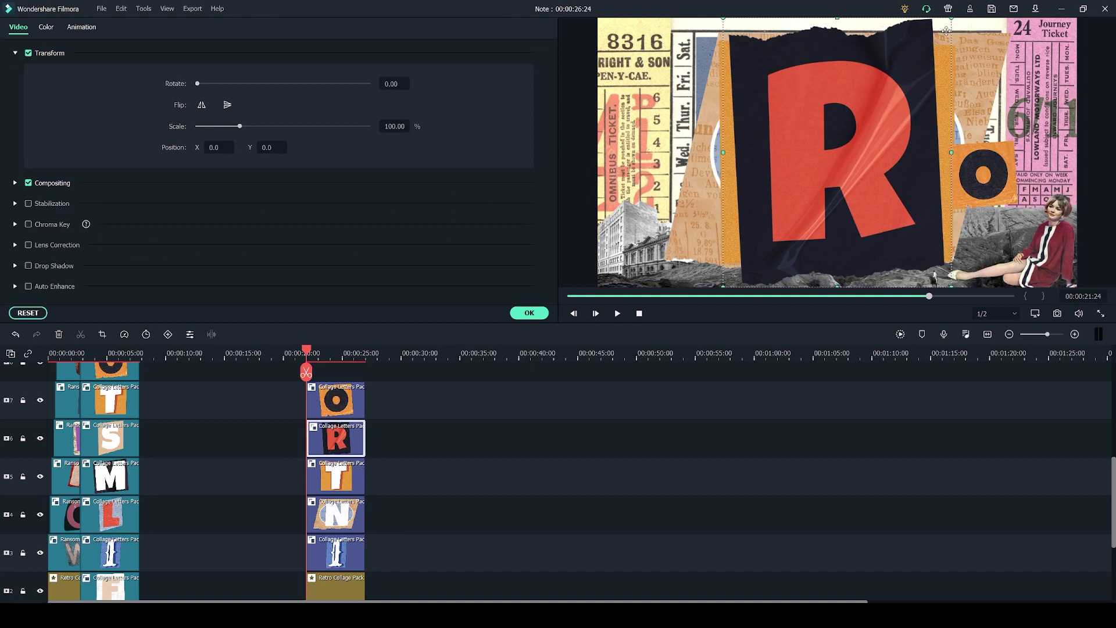
pyautogui.click(924, 87)
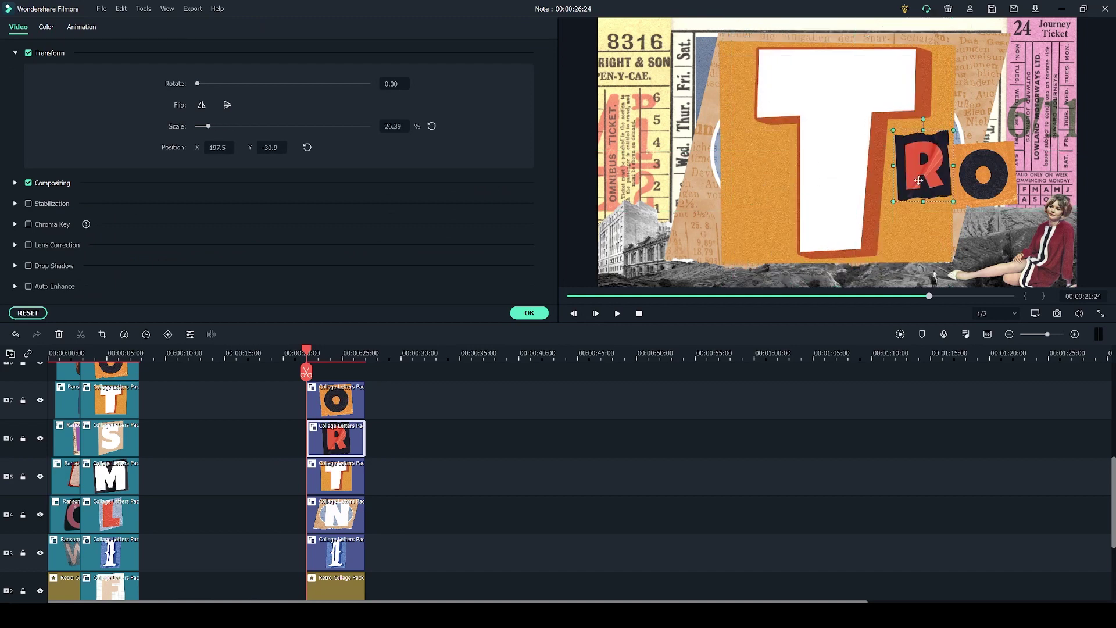
pyautogui.moveTo(959, 285); pyautogui.dragTo(877, 186)
pyautogui.click(1005, 273)
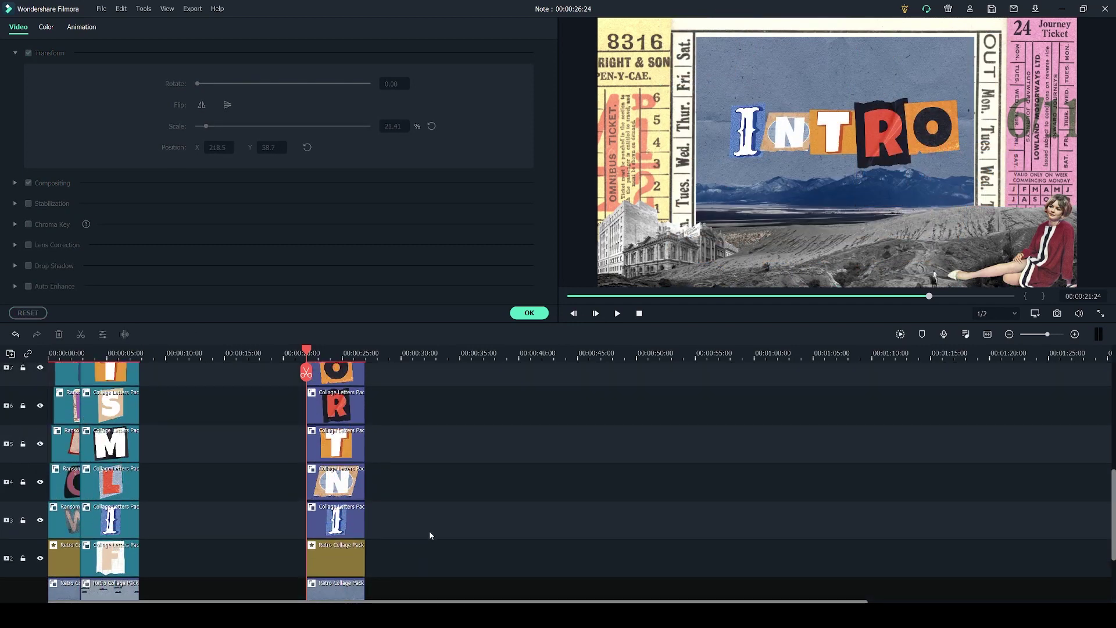
# Step: Select the five INTRO letter clips on the timeline
pyautogui.scroll(1, 424, 530)
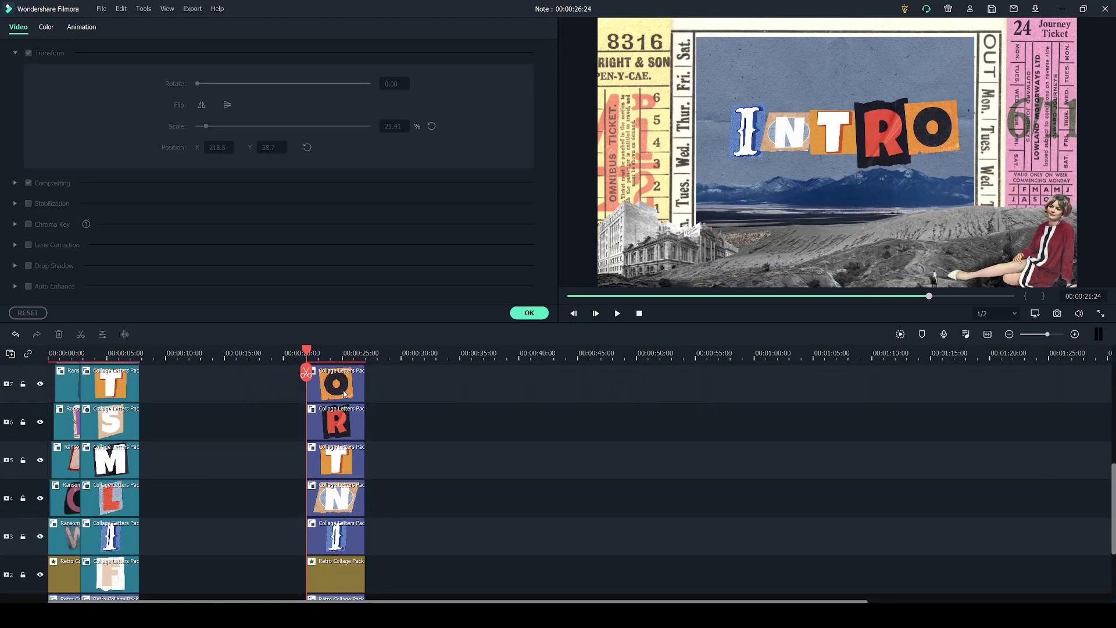
pyautogui.scroll(1, 407, 542)
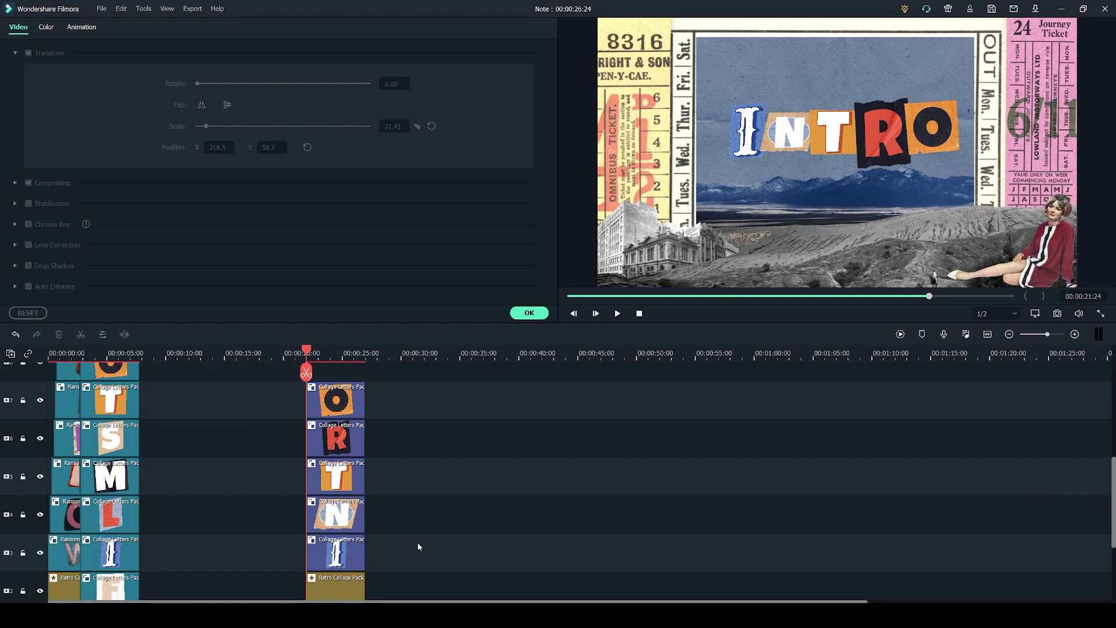
pyautogui.moveTo(401, 557); pyautogui.dragTo(348, 394)
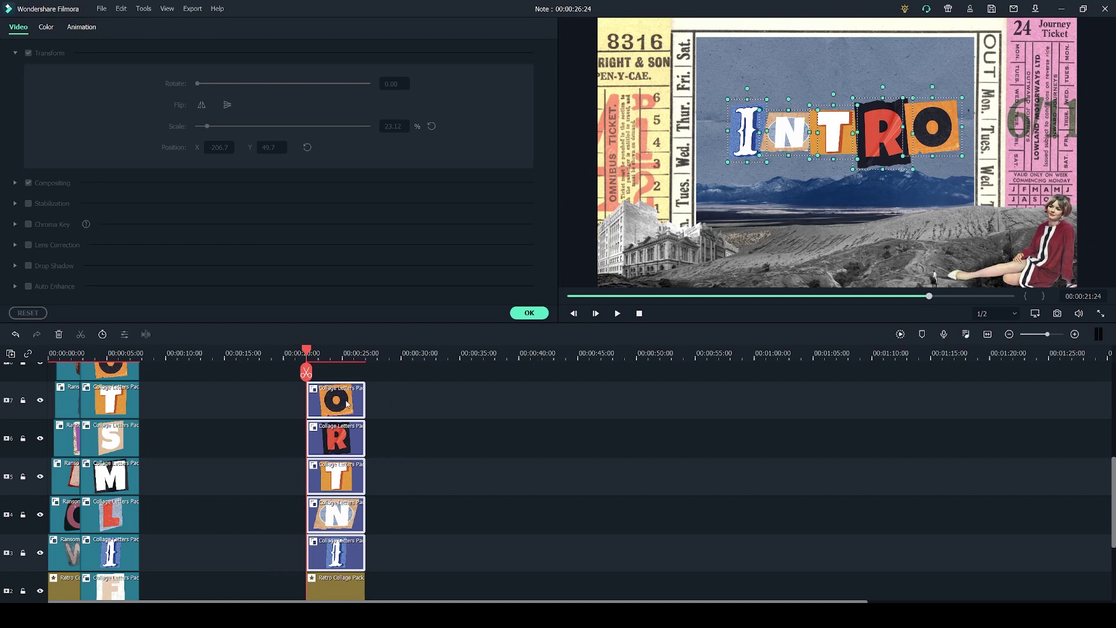
# Step: Group the five letter clips and shift the group slightly along the timeline
pyautogui.rightClick(347, 404)
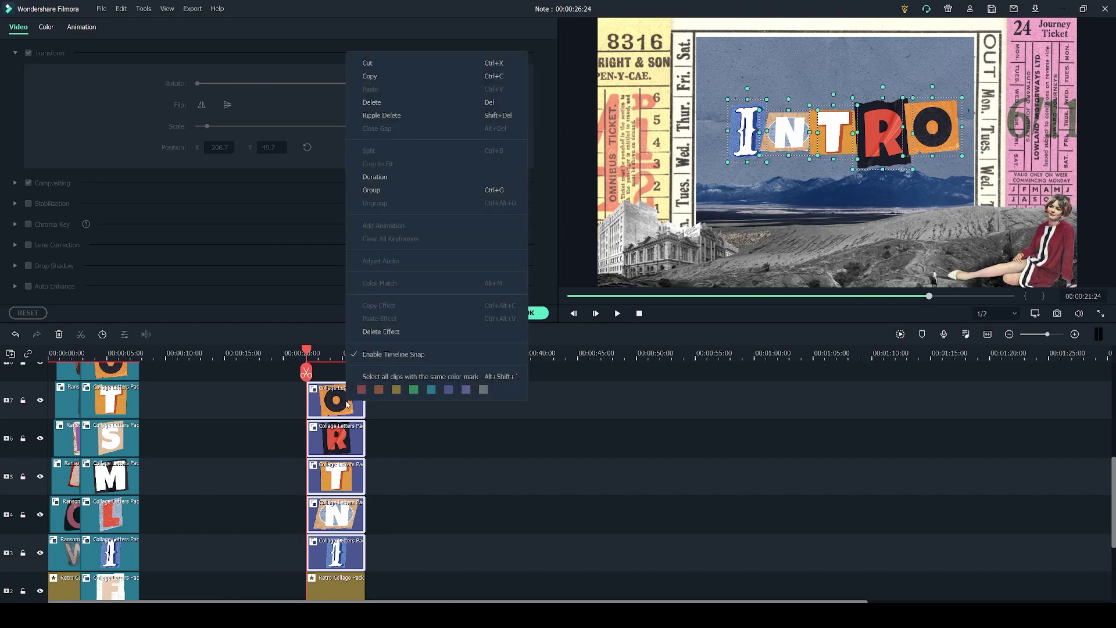
pyautogui.click(381, 194)
pyautogui.moveTo(337, 558); pyautogui.dragTo(364, 559)
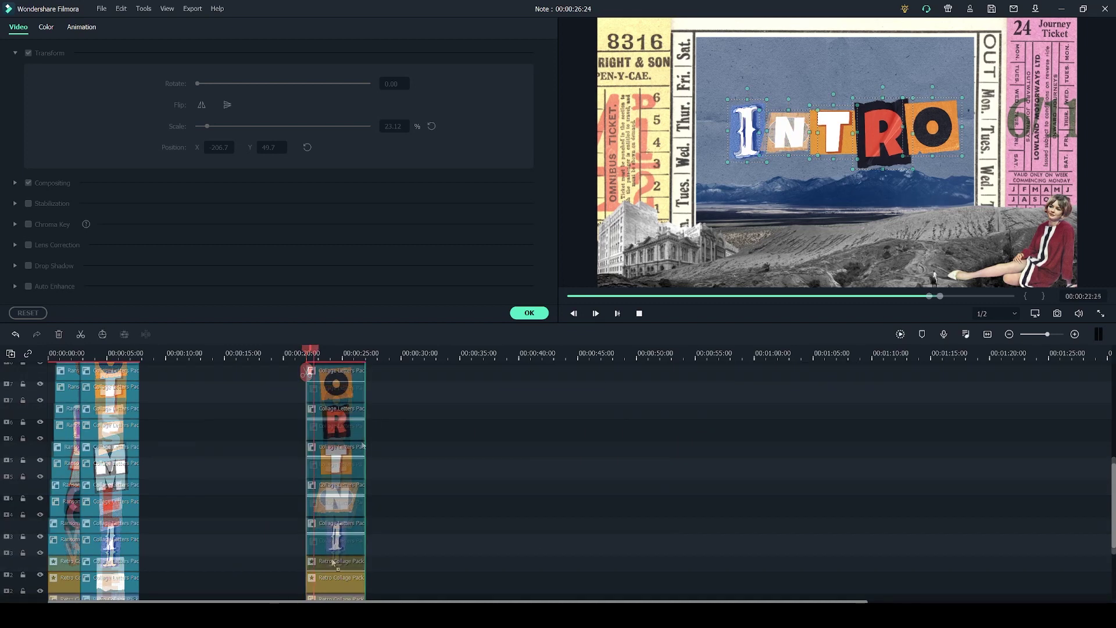
# Step: Play the INTRO title to check it, then stop playback
pyautogui.press('space')
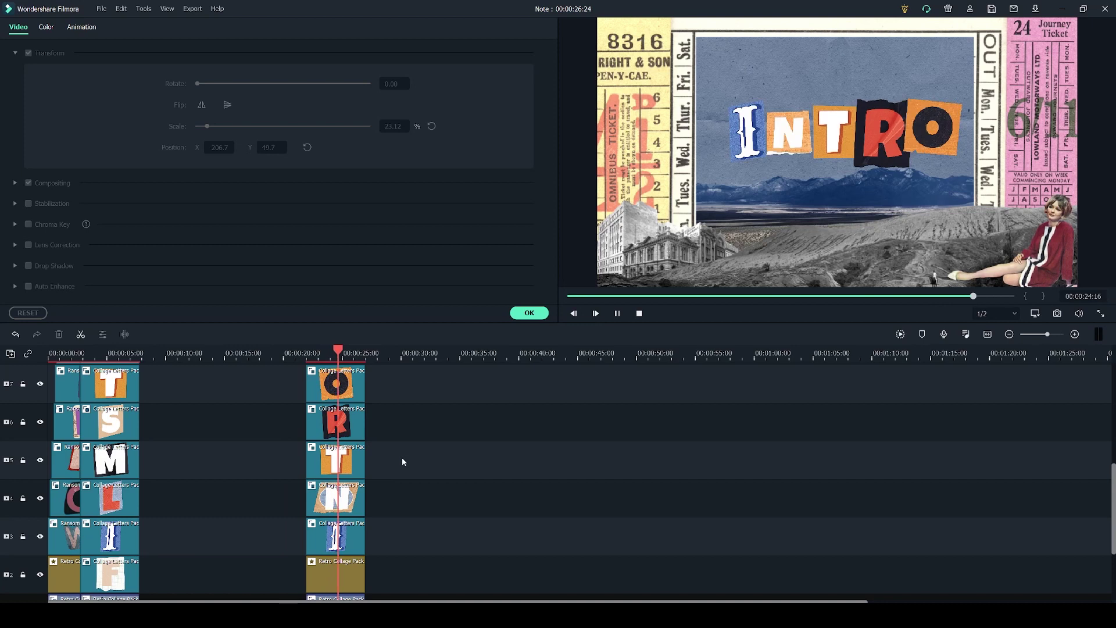
pyautogui.press('space')
pyautogui.scroll(-1, 615, 523)
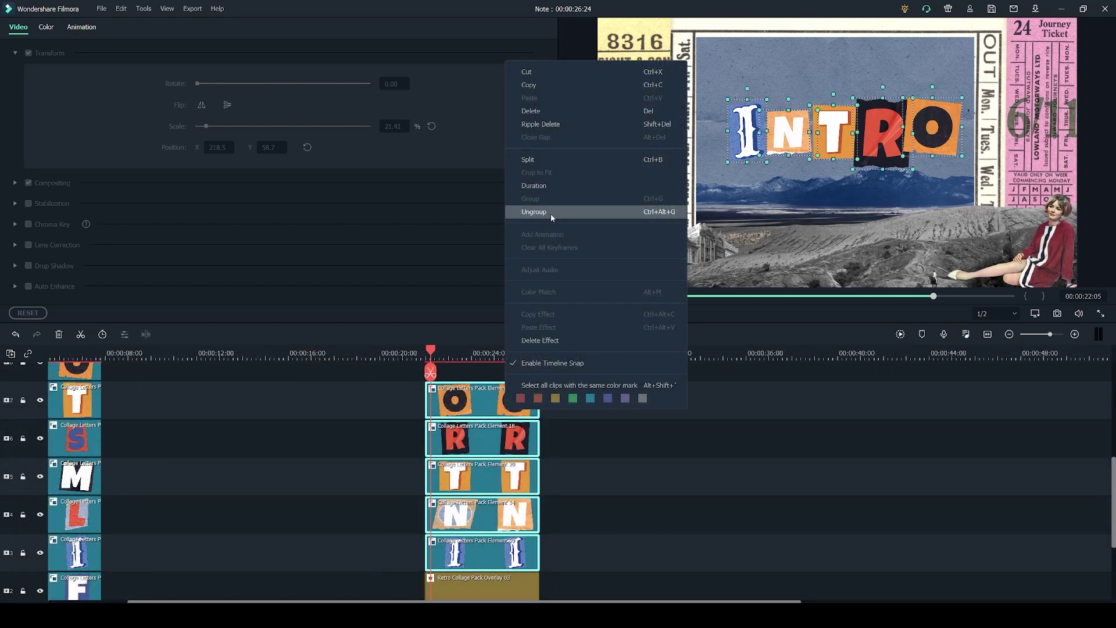
# Step: Ungroup the letters, delay N and T each after the previous letter, and return the playhead before them
pyautogui.click(549, 213)
pyautogui.click(477, 515)
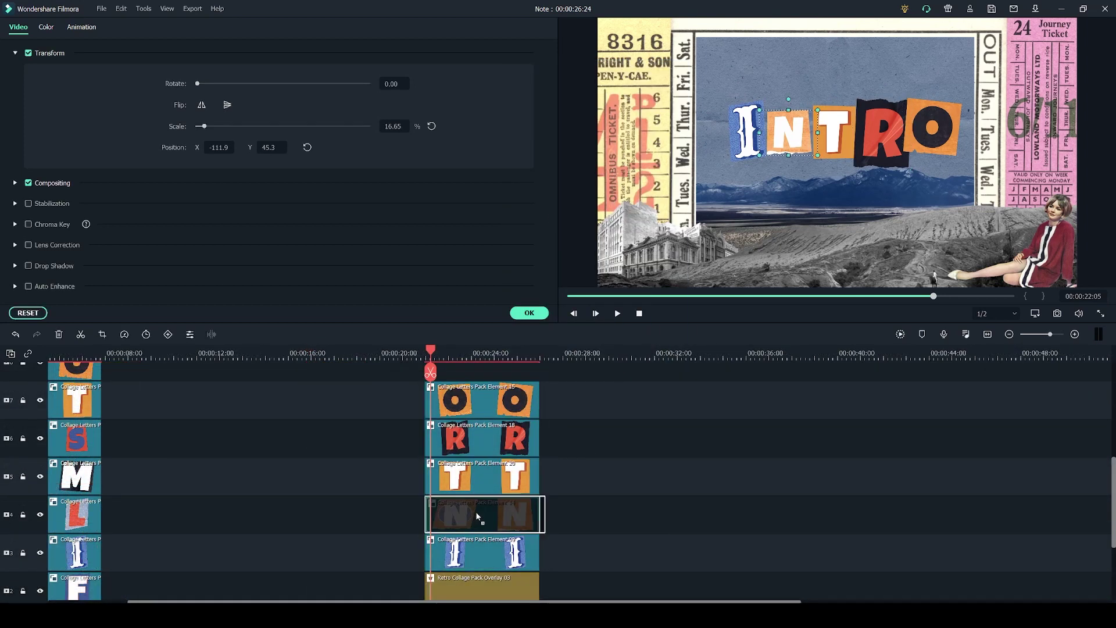
pyautogui.moveTo(485, 515); pyautogui.dragTo(486, 515)
pyautogui.moveTo(484, 477); pyautogui.dragTo(500, 485)
pyautogui.click(523, 516)
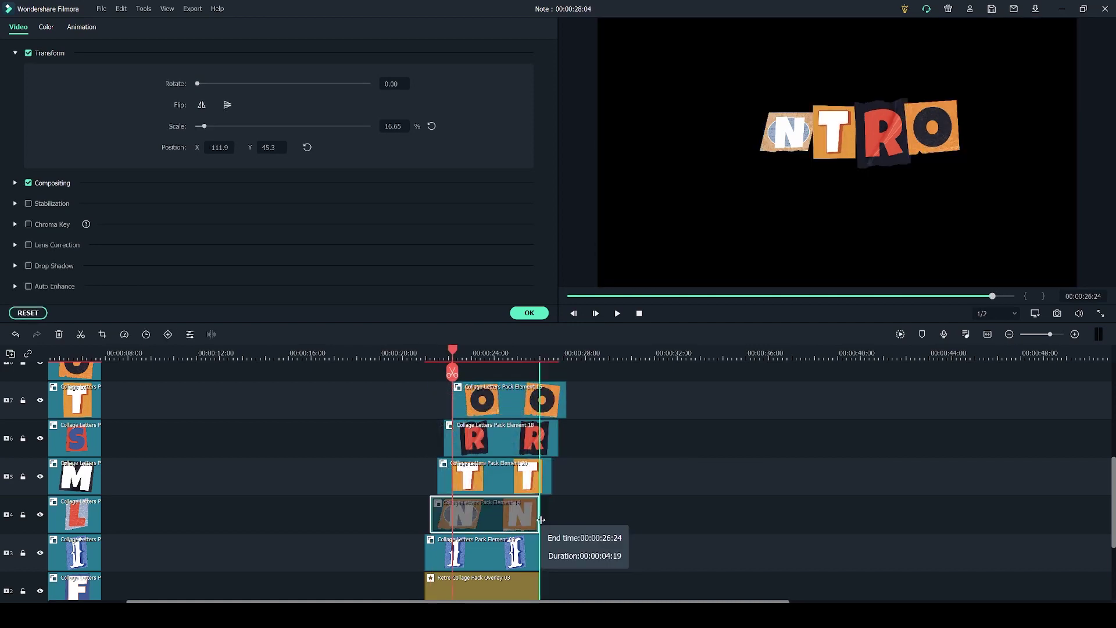
pyautogui.click(757, 502)
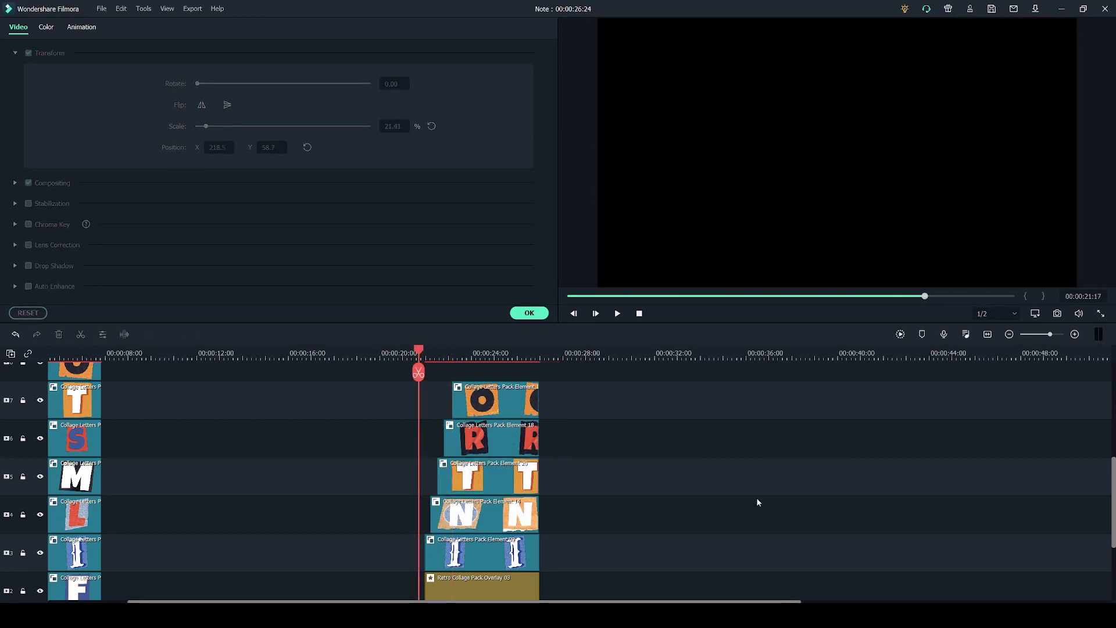
pyautogui.press('space')
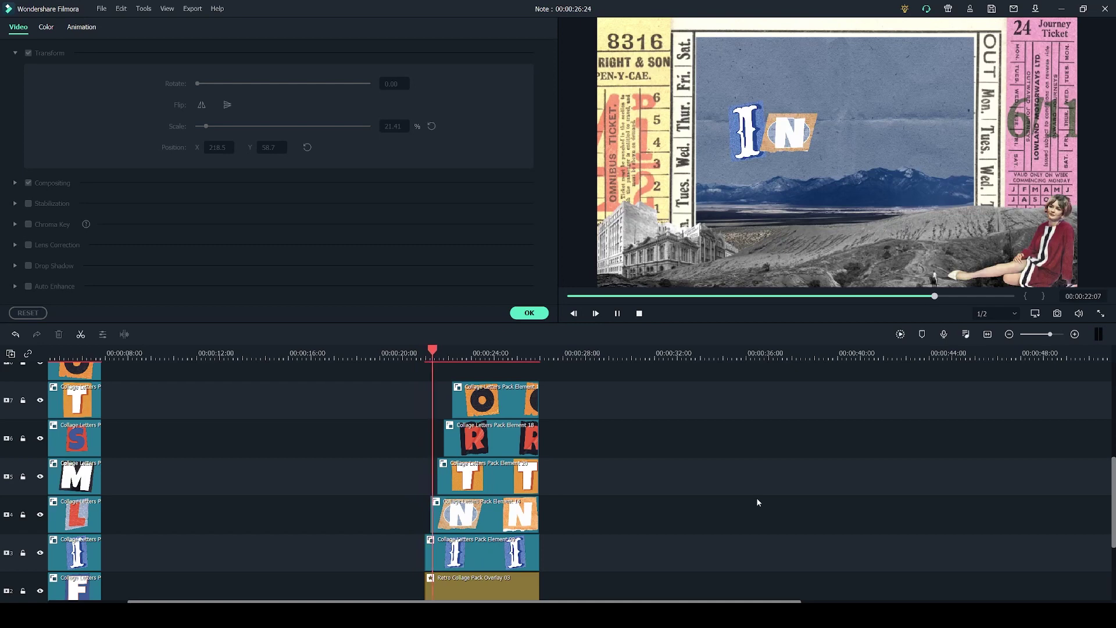